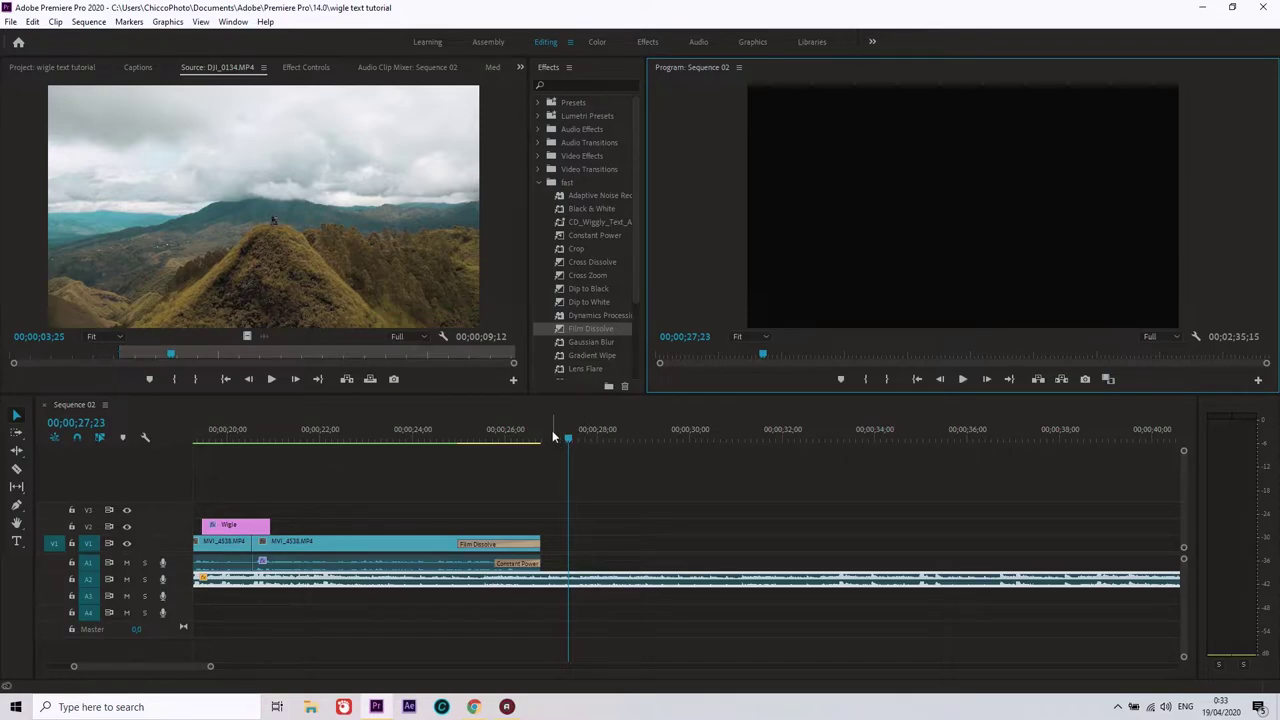
Drag the playhead to 00;00;27;17, just past the end of the existing clips.
{"action": "left_click_drag", "start_coordinate": [555, 438], "coordinate": [561, 440]}
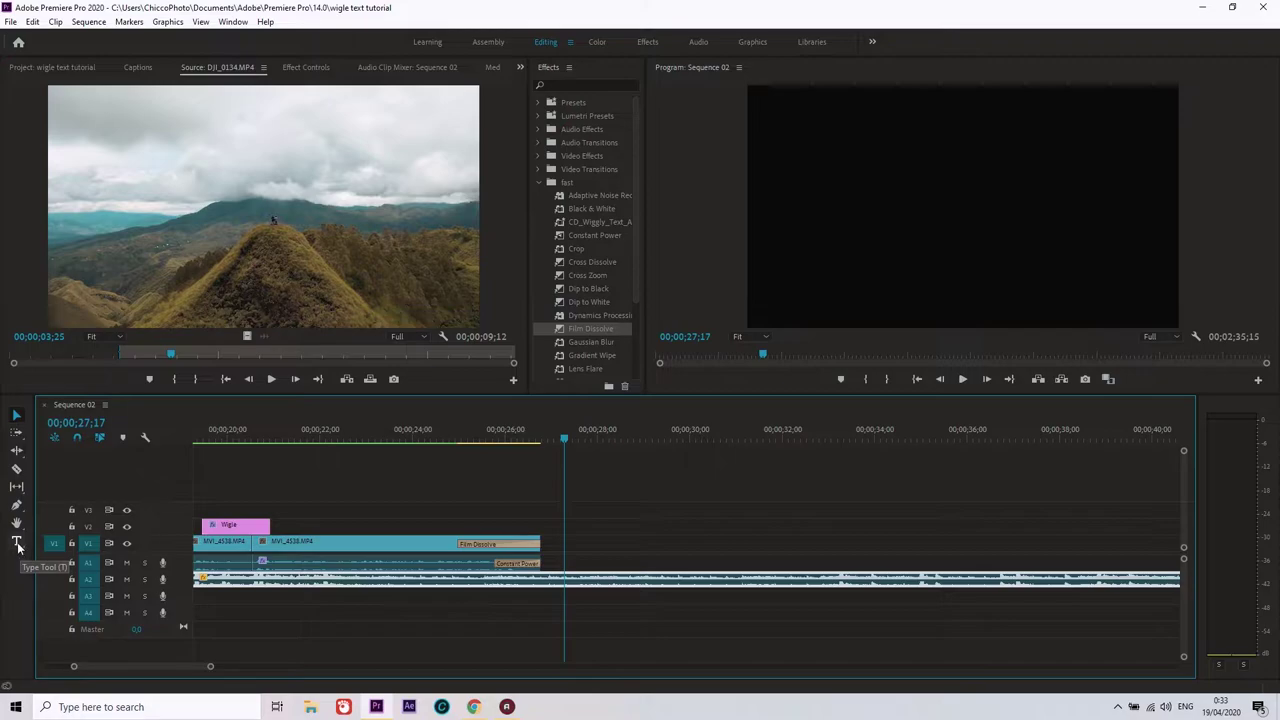
Draw a text box in the upper Program monitor frame and type CHICCOPHOTO.
{"action": "left_click", "coordinate": [17, 543]}
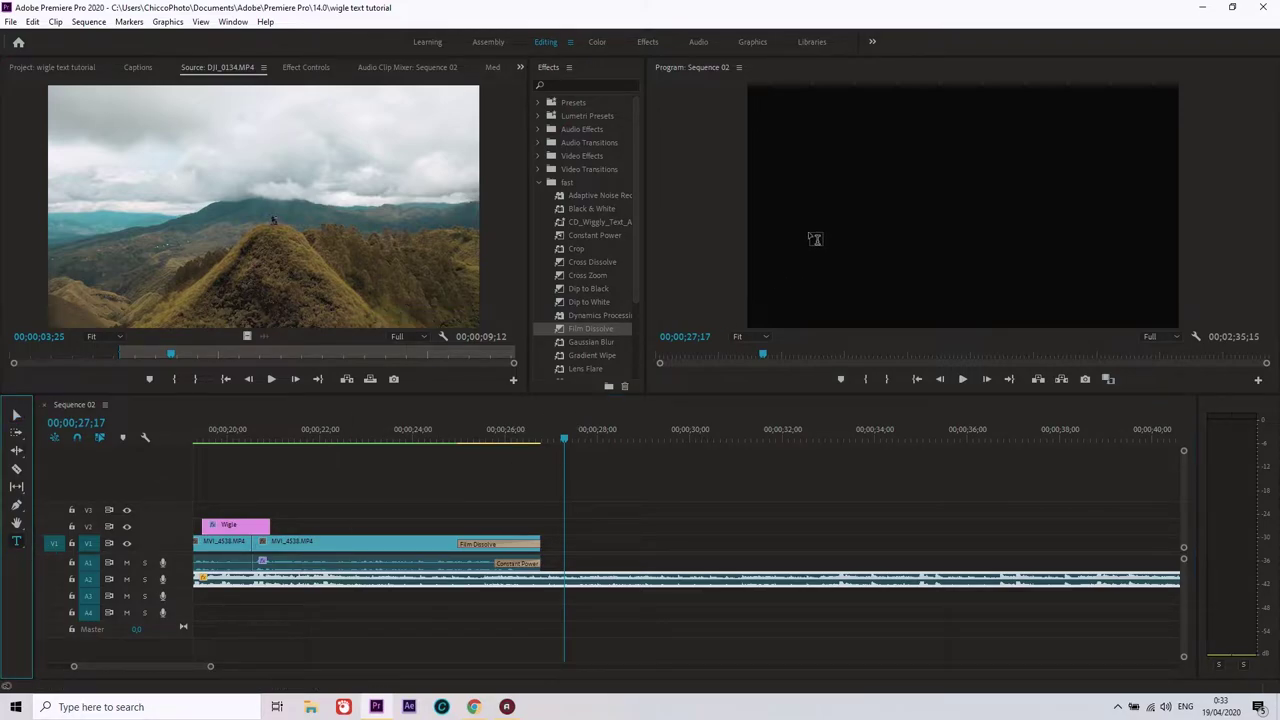
{"action": "left_click_drag", "start_coordinate": [797, 137], "coordinate": [1158, 298]}
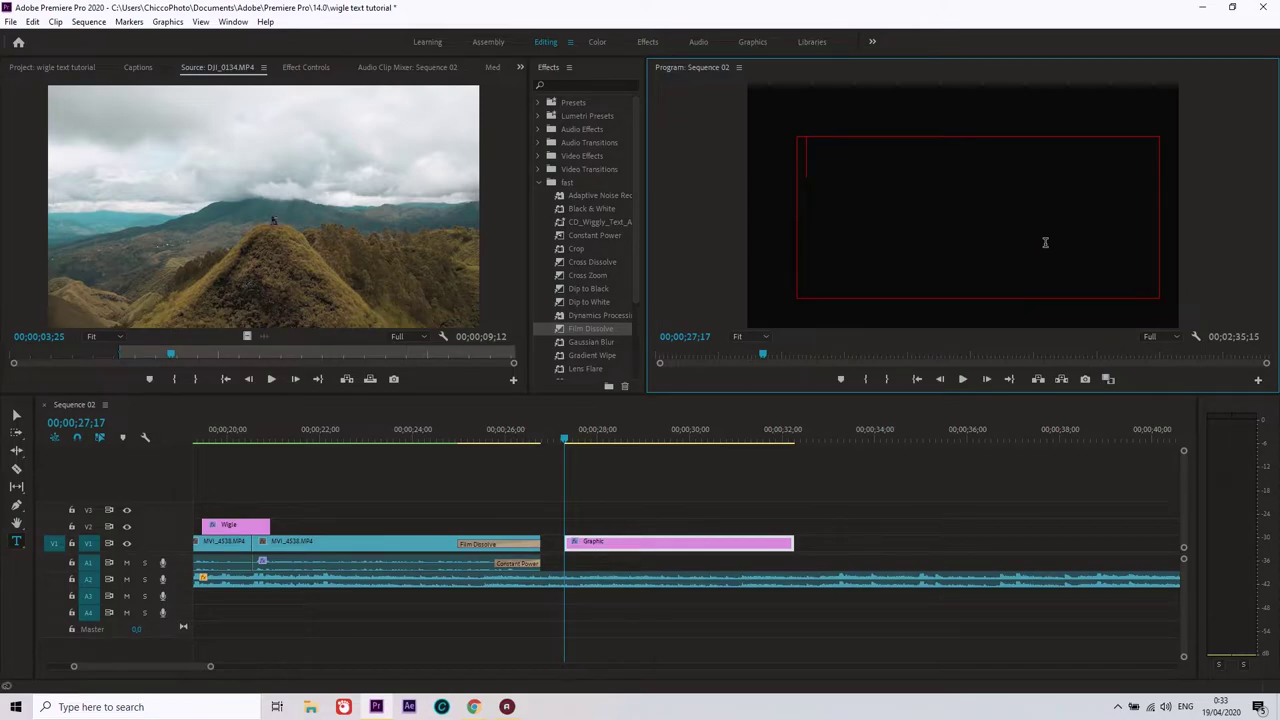
{"action": "type", "text": "CHICCOPHOTO"}
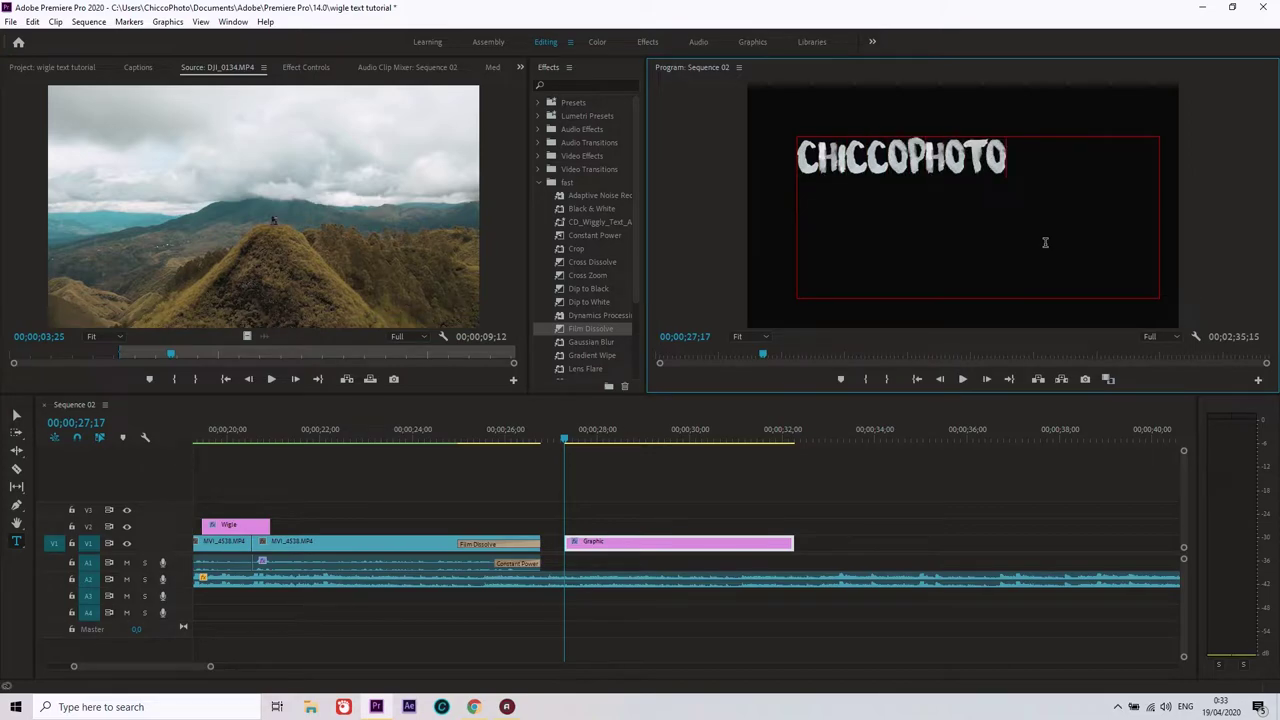
{"action": "key", "text": "Escape"}
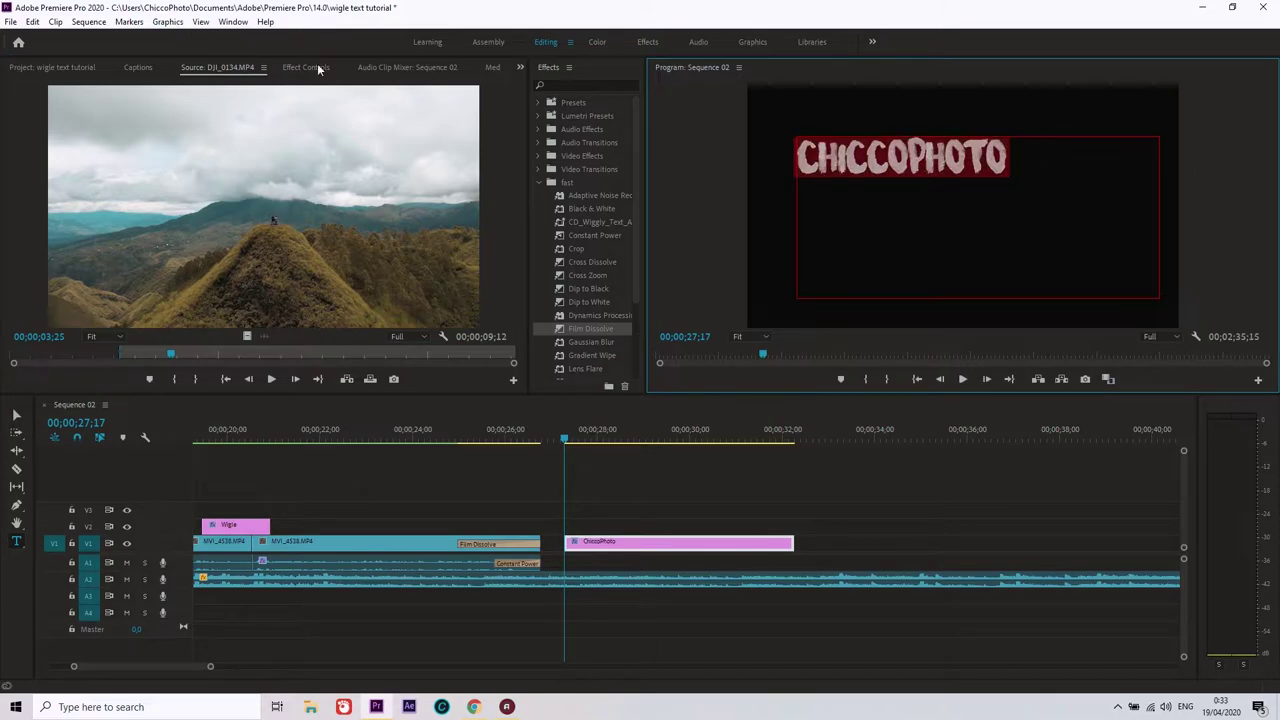
Keep the Surfing Capital font, centre-align the title, set size 204 and move it lower.
{"action": "left_click", "coordinate": [324, 63]}
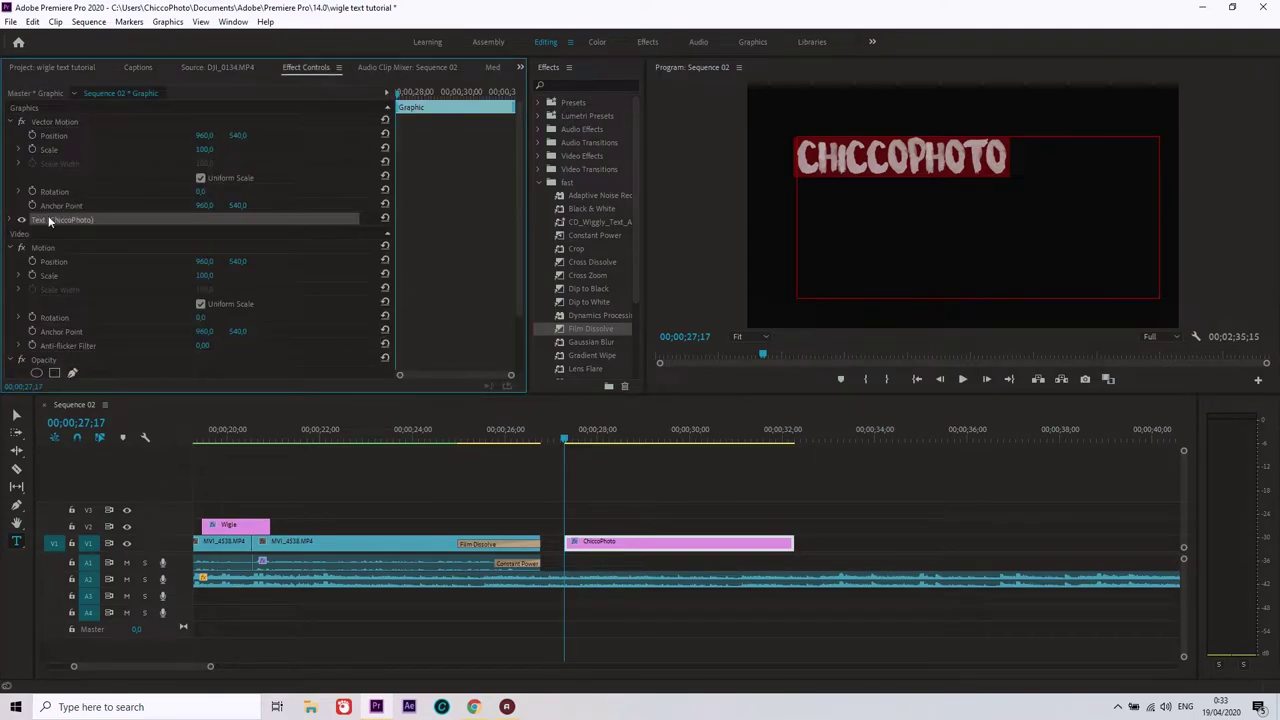
{"action": "left_click", "coordinate": [12, 220]}
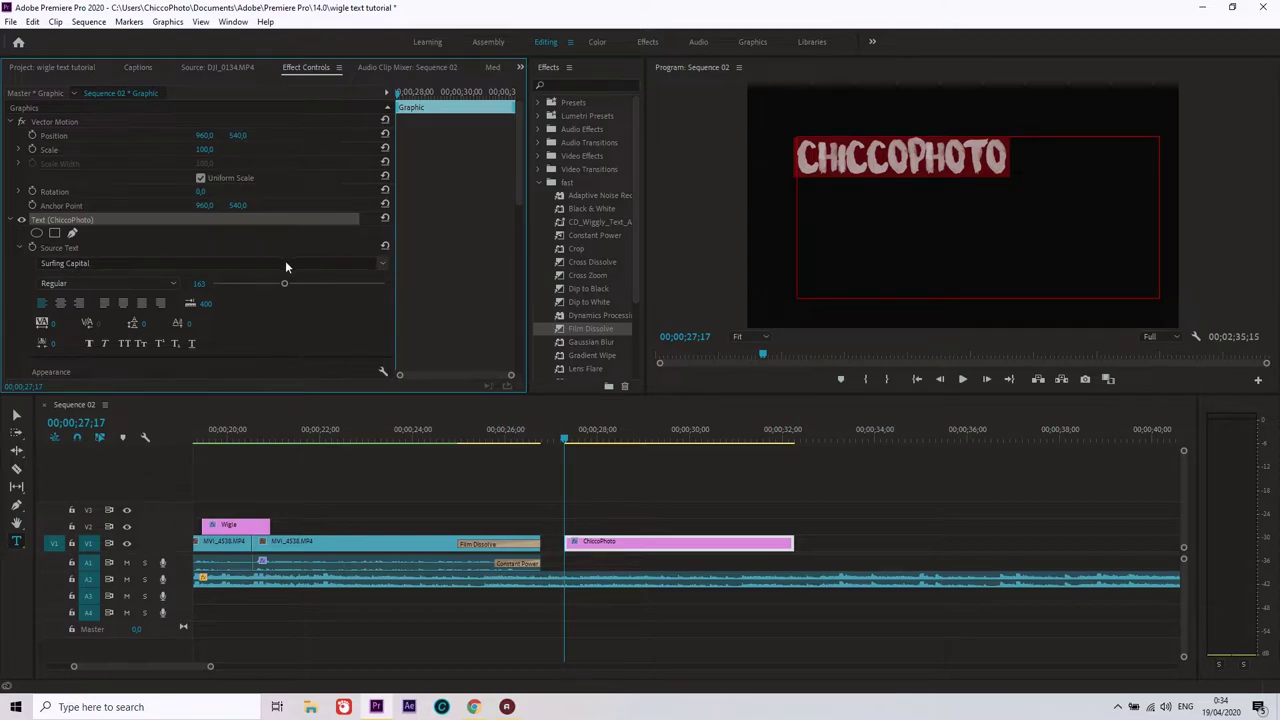
{"action": "left_click", "coordinate": [389, 265]}
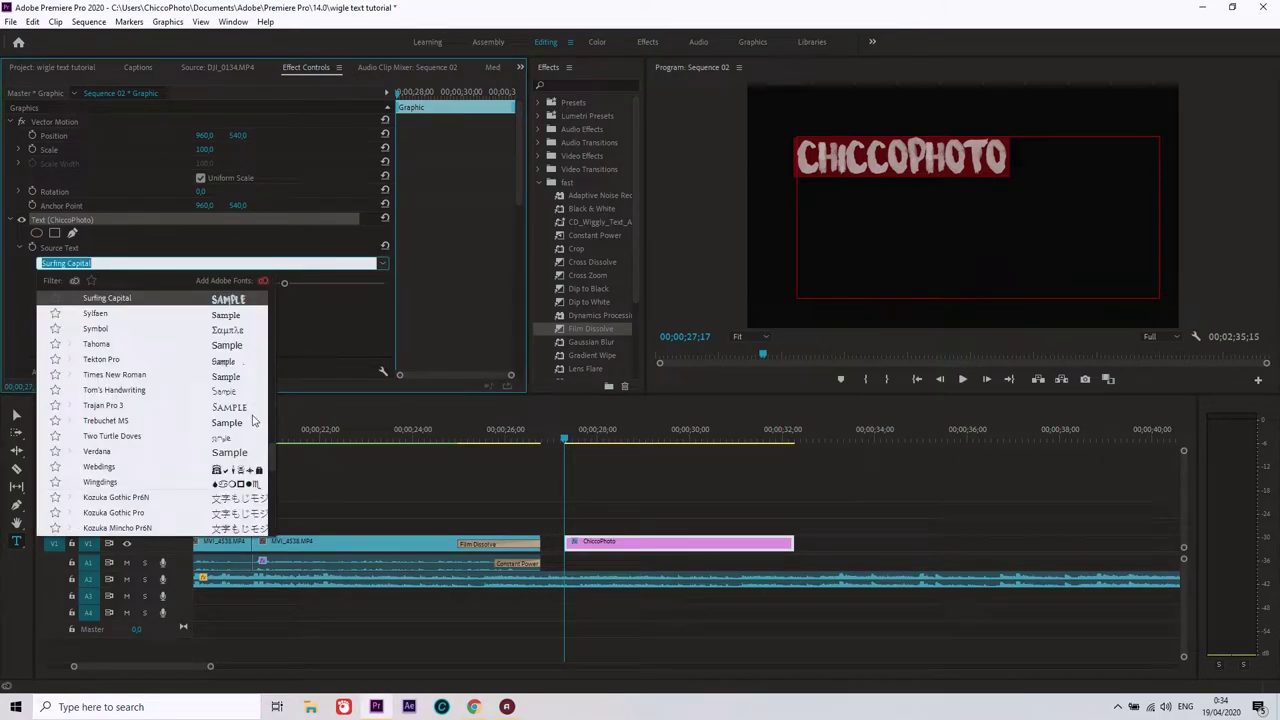
{"action": "left_click", "coordinate": [249, 296]}
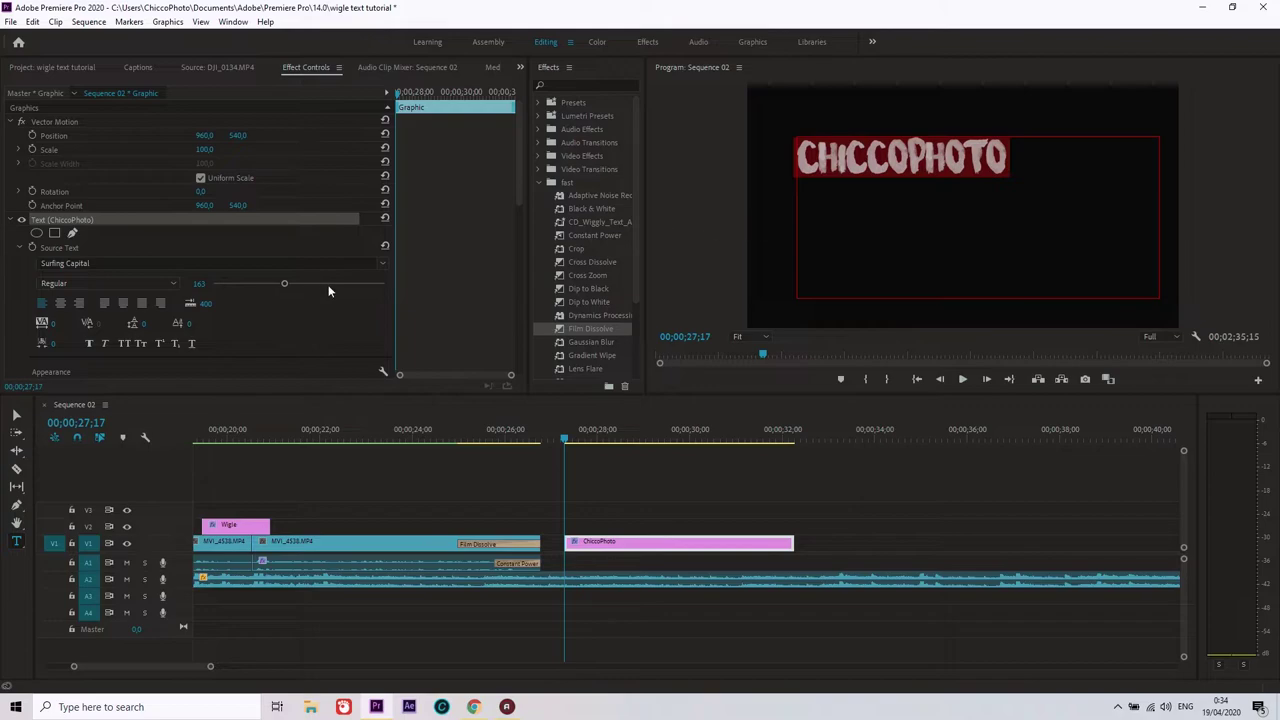
{"action": "left_click", "coordinate": [60, 303]}
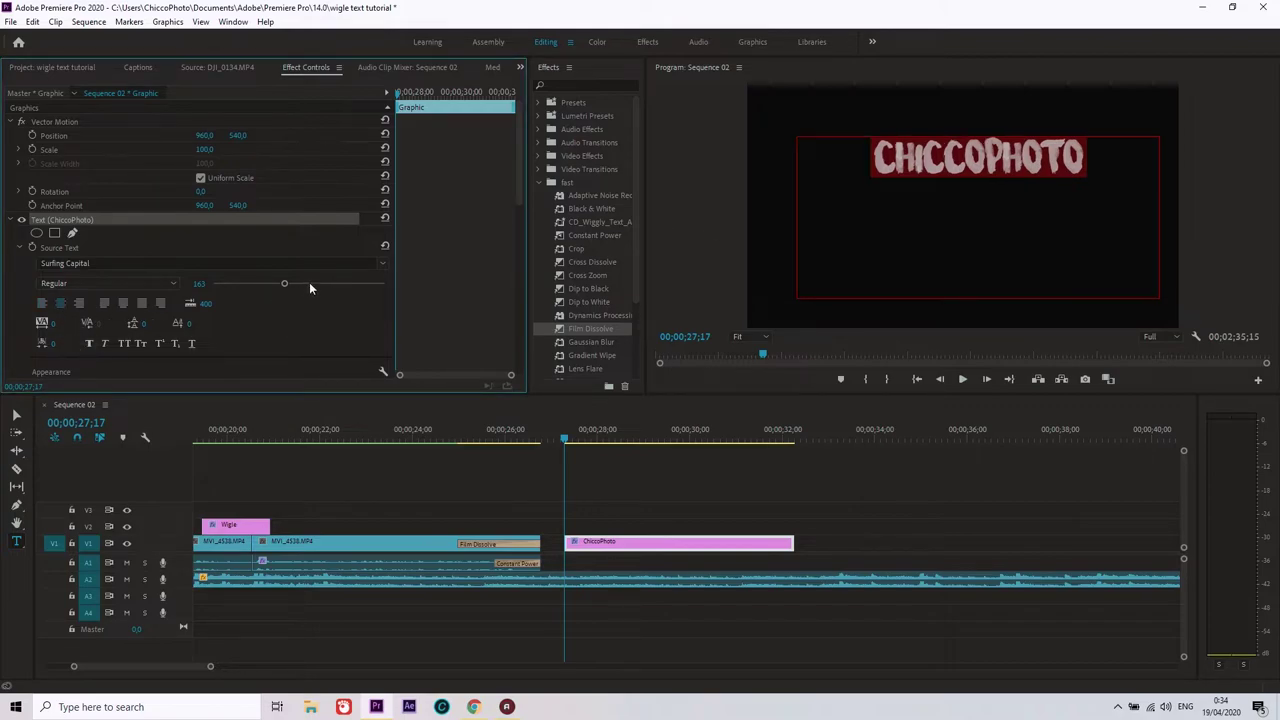
{"action": "left_click_drag", "start_coordinate": [286, 284], "coordinate": [301, 284]}
{"action": "key", "text": "v"}
{"action": "left_click_drag", "start_coordinate": [940, 176], "coordinate": [931, 229]}
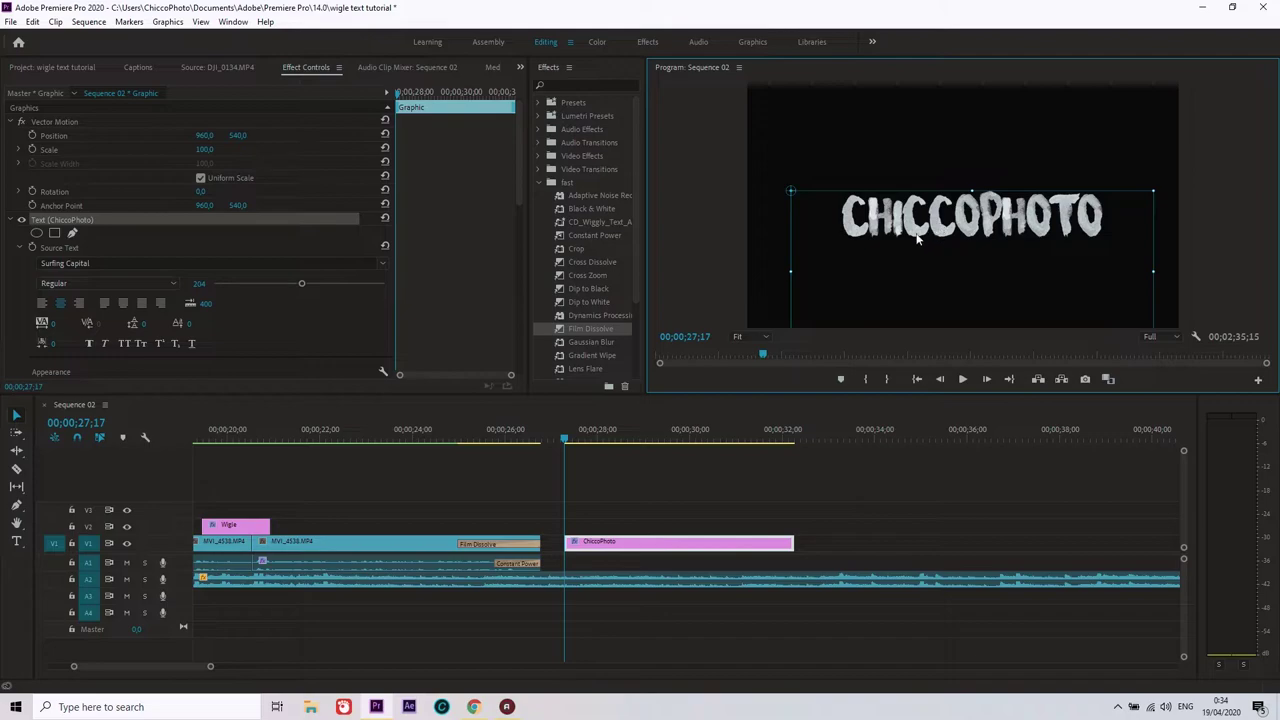
{"action": "left_click_drag", "start_coordinate": [528, 311], "coordinate": [520, 314]}
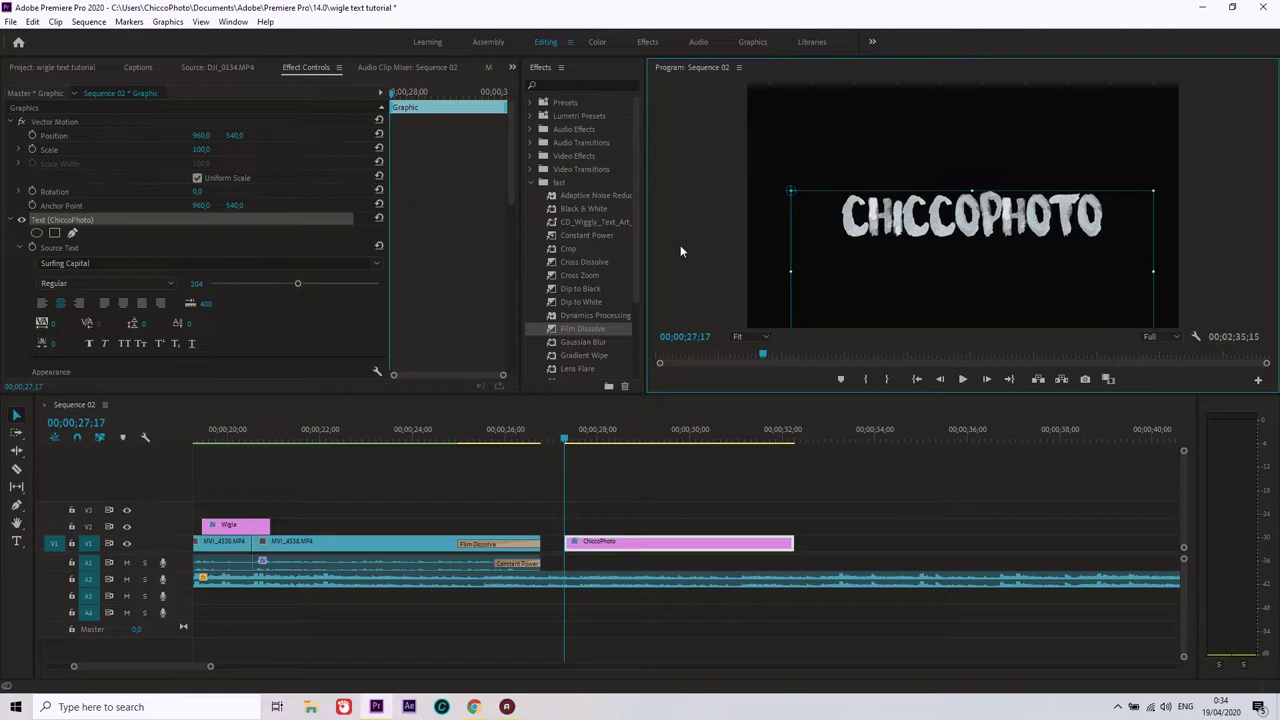
{"action": "left_click", "coordinate": [601, 224]}
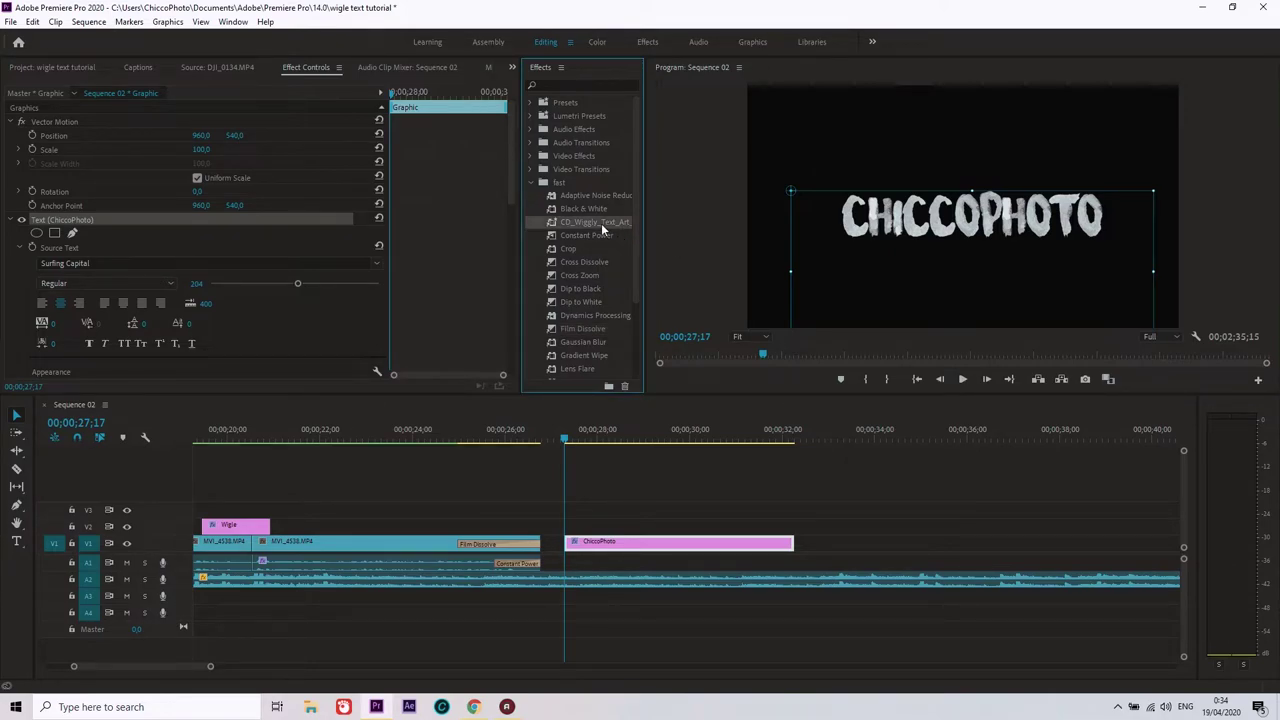
{"action": "left_click", "coordinate": [682, 232]}
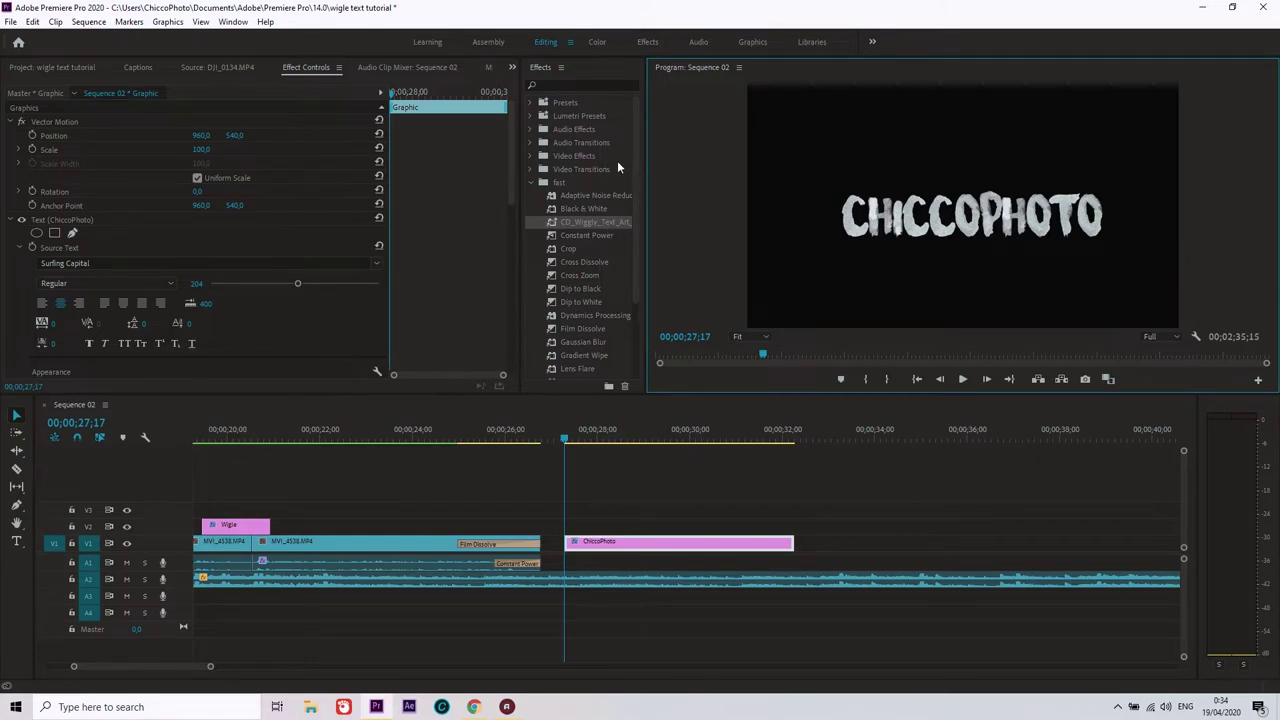
Start a preset import from the Presets folder, cancel it, and save the project.
{"action": "right_click", "coordinate": [557, 103]}
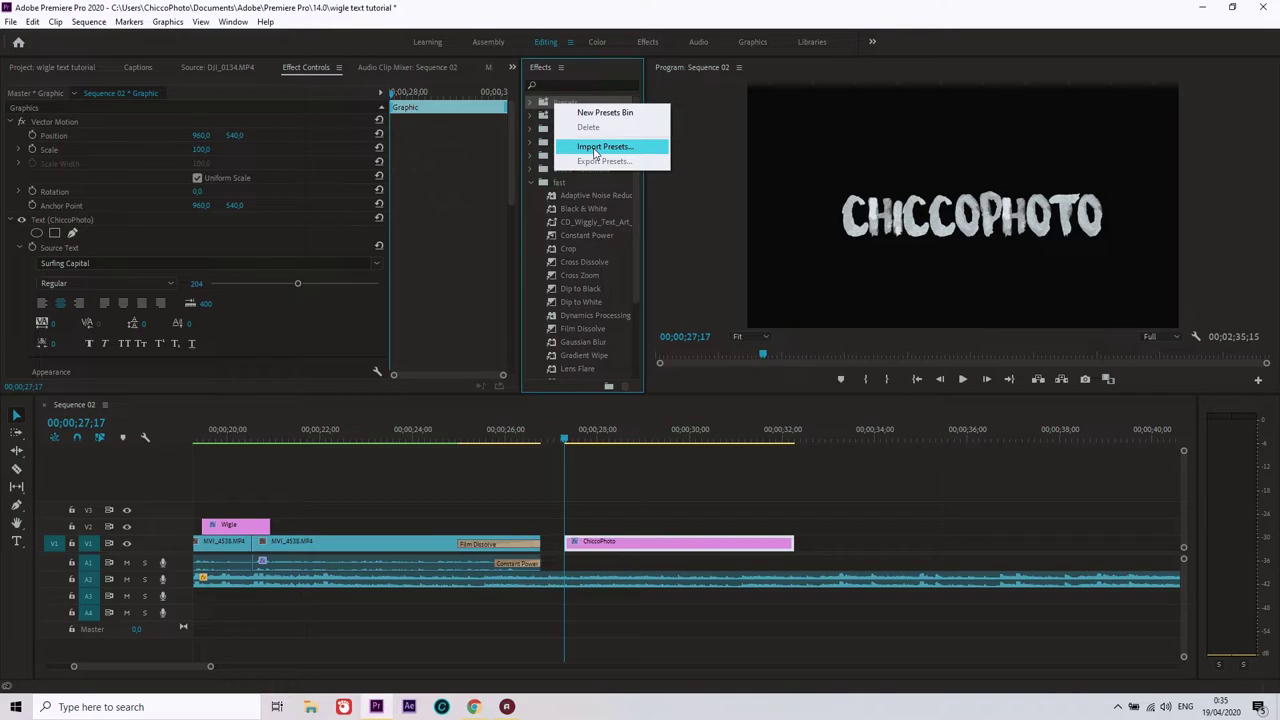
{"action": "left_click", "coordinate": [595, 147]}
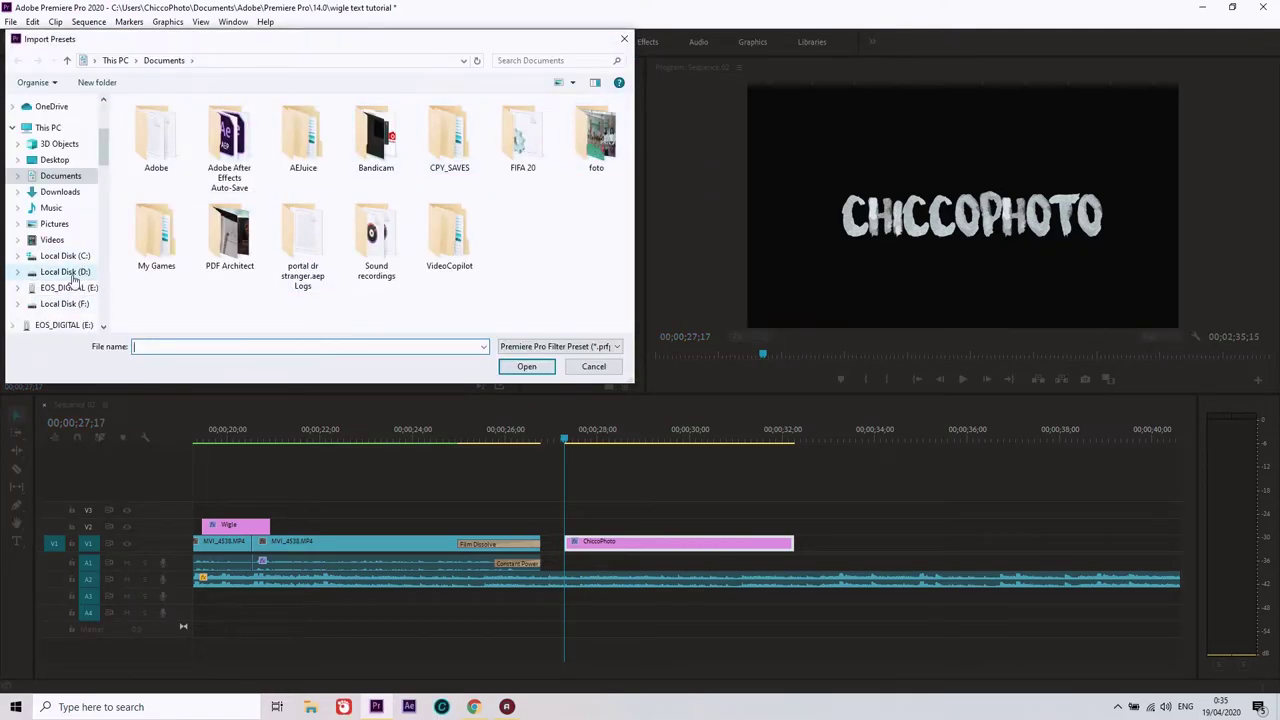
{"action": "left_click", "coordinate": [593, 366]}
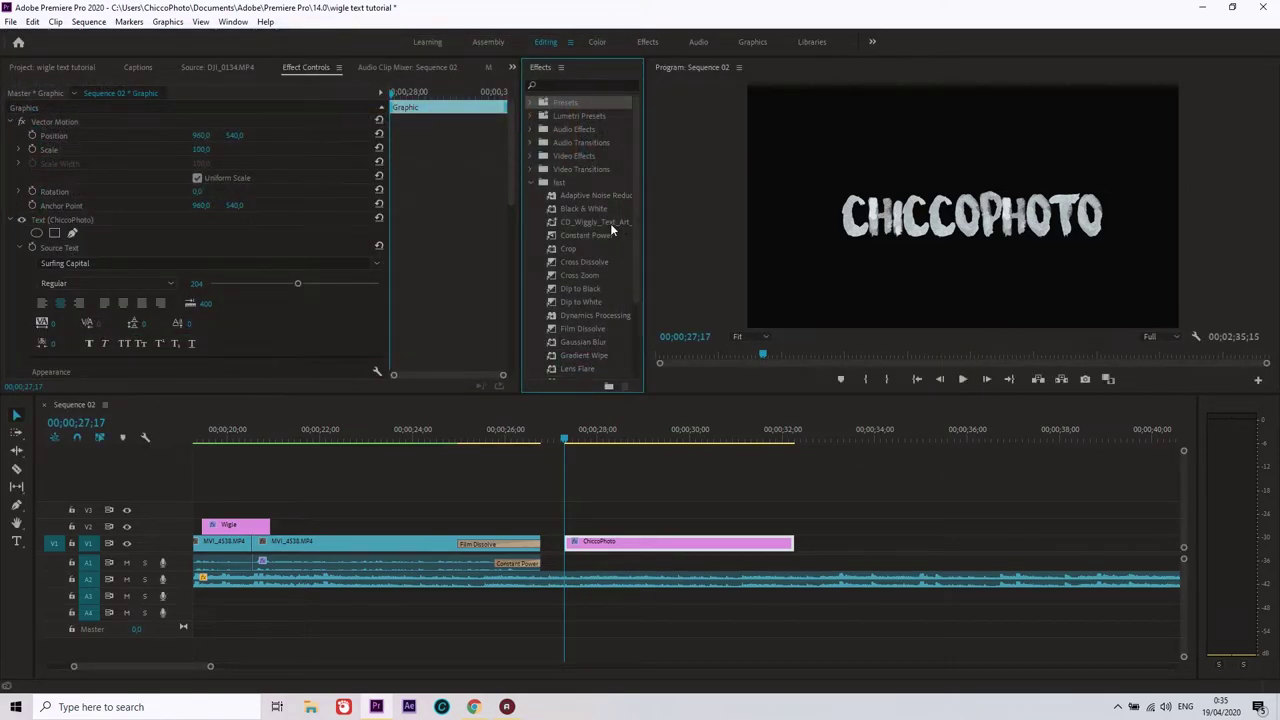
{"action": "key", "text": "ctrl+s"}
{"action": "left_click", "coordinate": [532, 182]}
{"action": "left_click", "coordinate": [532, 182]}
{"action": "left_click", "coordinate": [532, 183]}
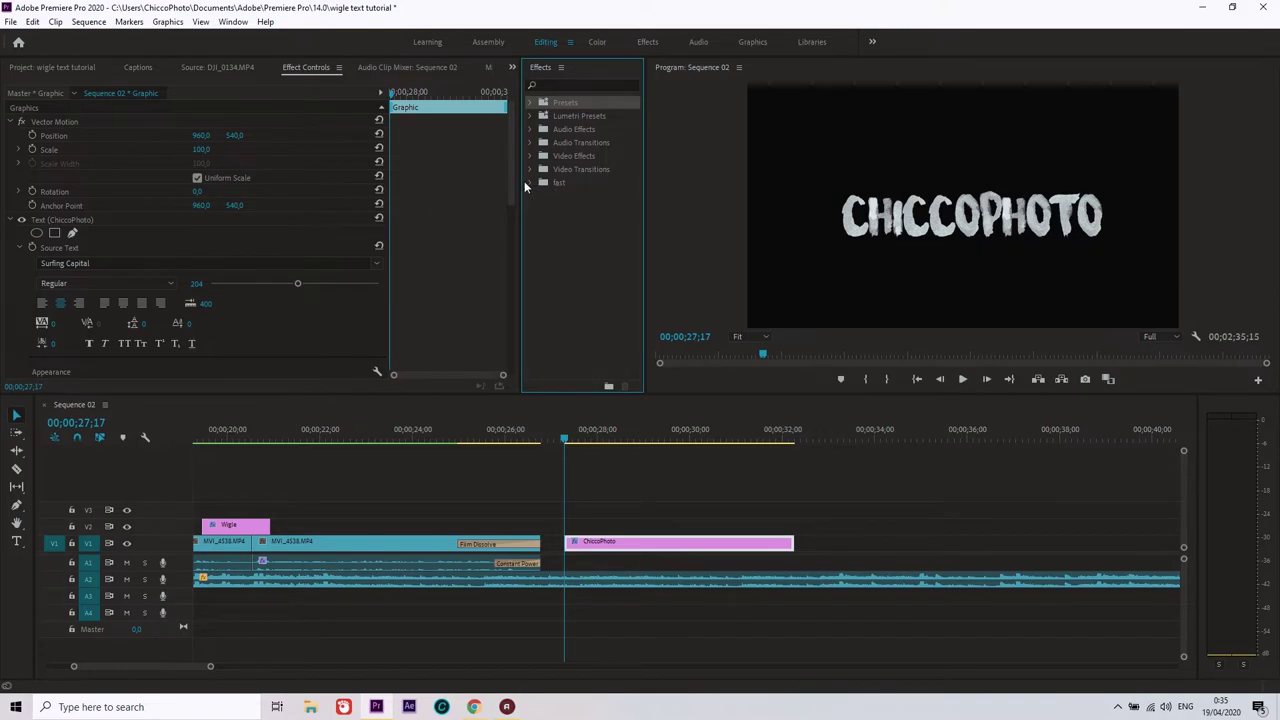
{"action": "left_click", "coordinate": [530, 183]}
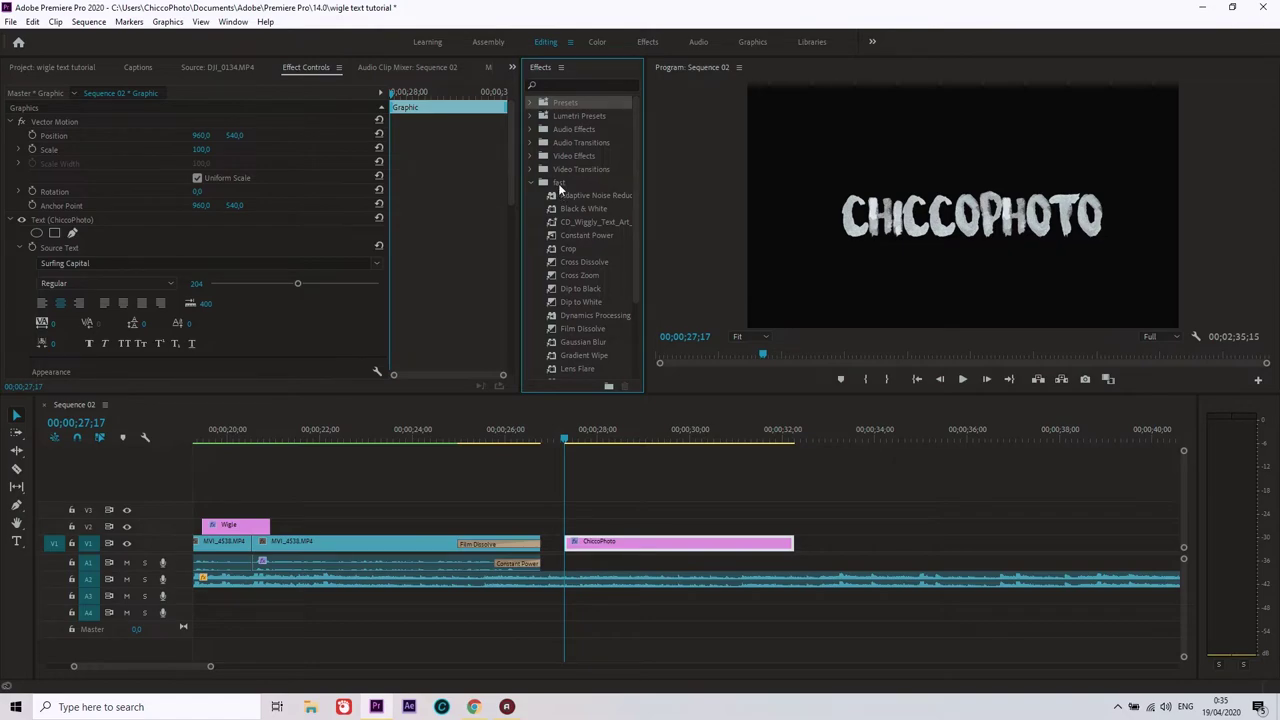
{"action": "scroll", "coordinate": [579, 290], "scroll_direction": "down", "scroll_amount": 1}
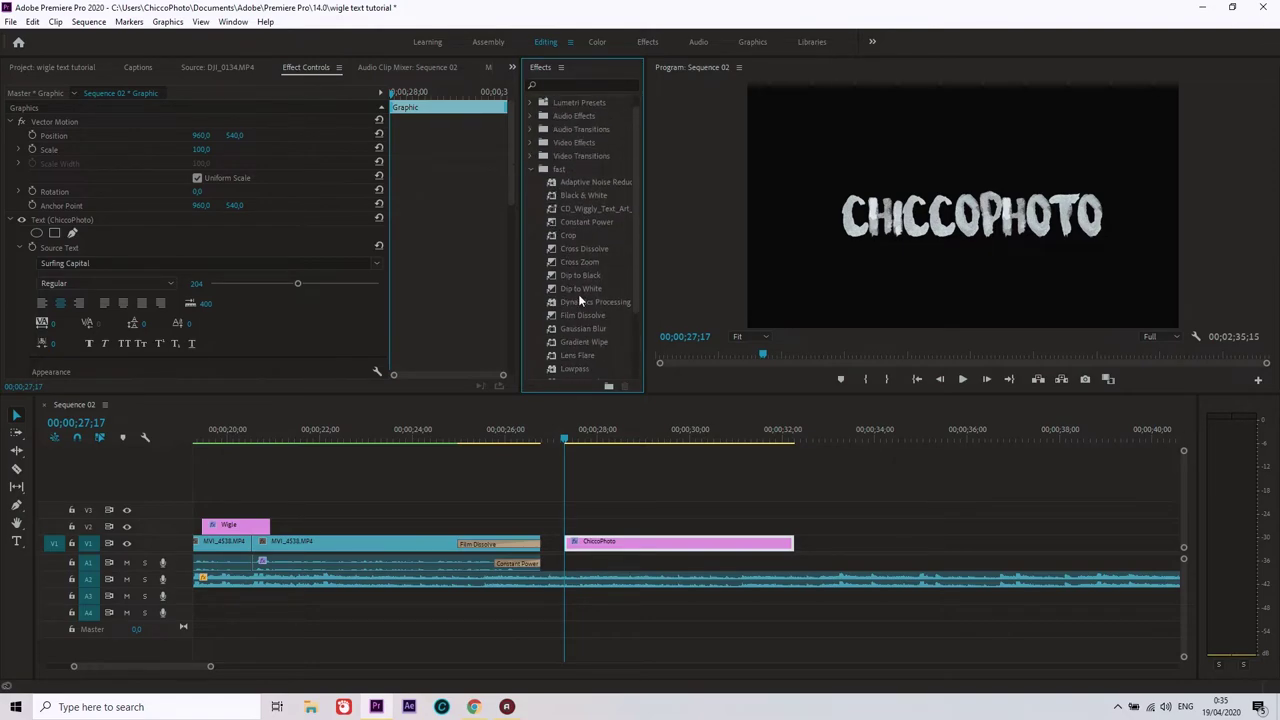
{"action": "left_click_drag", "start_coordinate": [589, 207], "coordinate": [651, 384]}
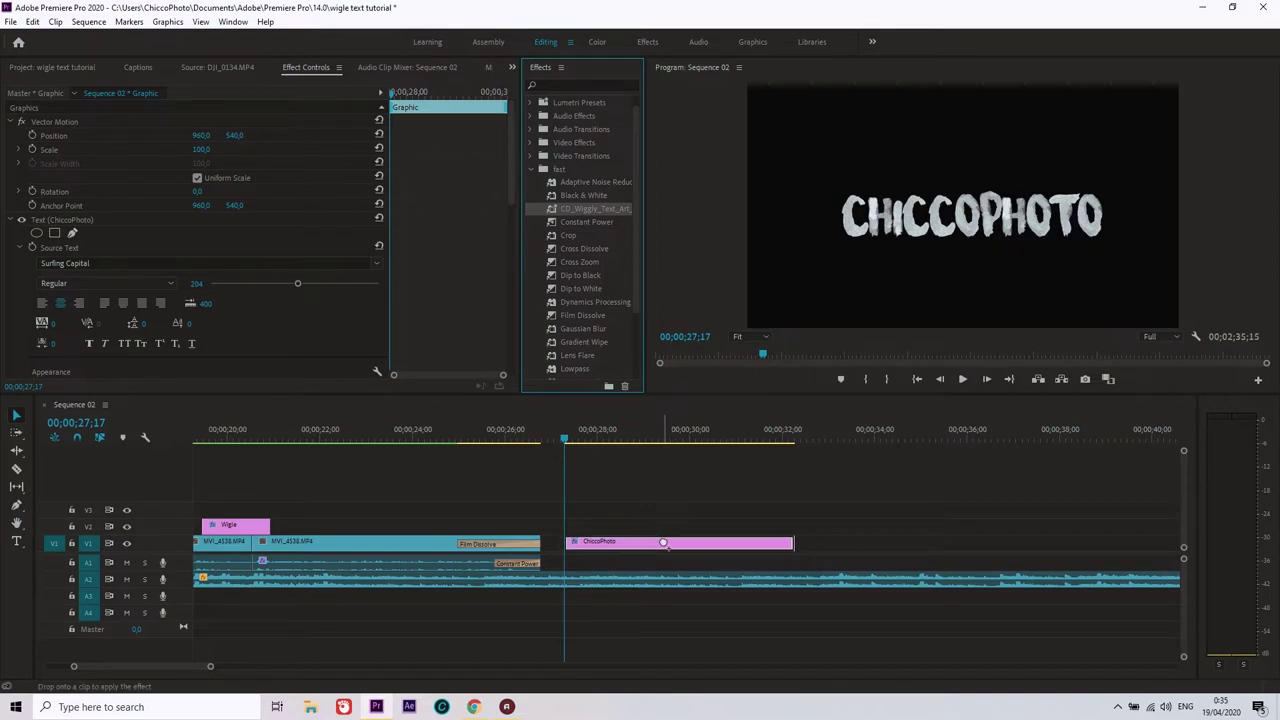
{"action": "left_click_drag", "start_coordinate": [651, 384], "coordinate": [664, 546]}
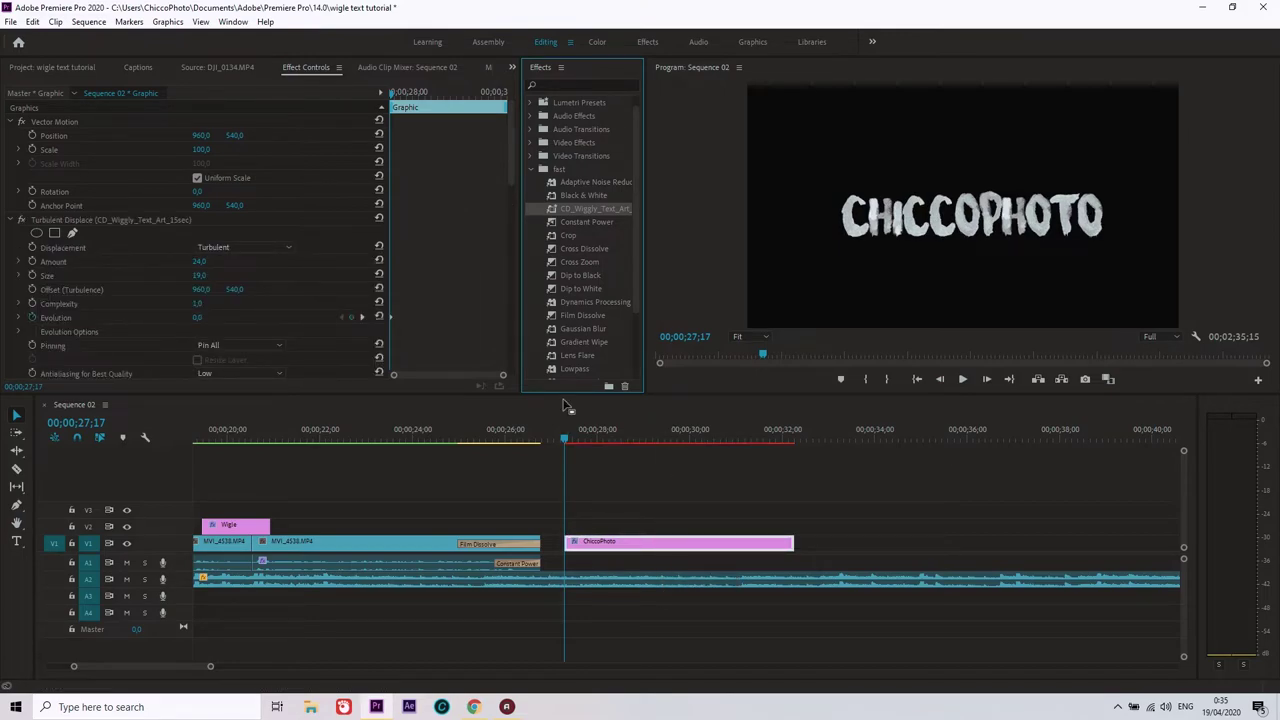
{"action": "key", "text": "ctrl+z"}
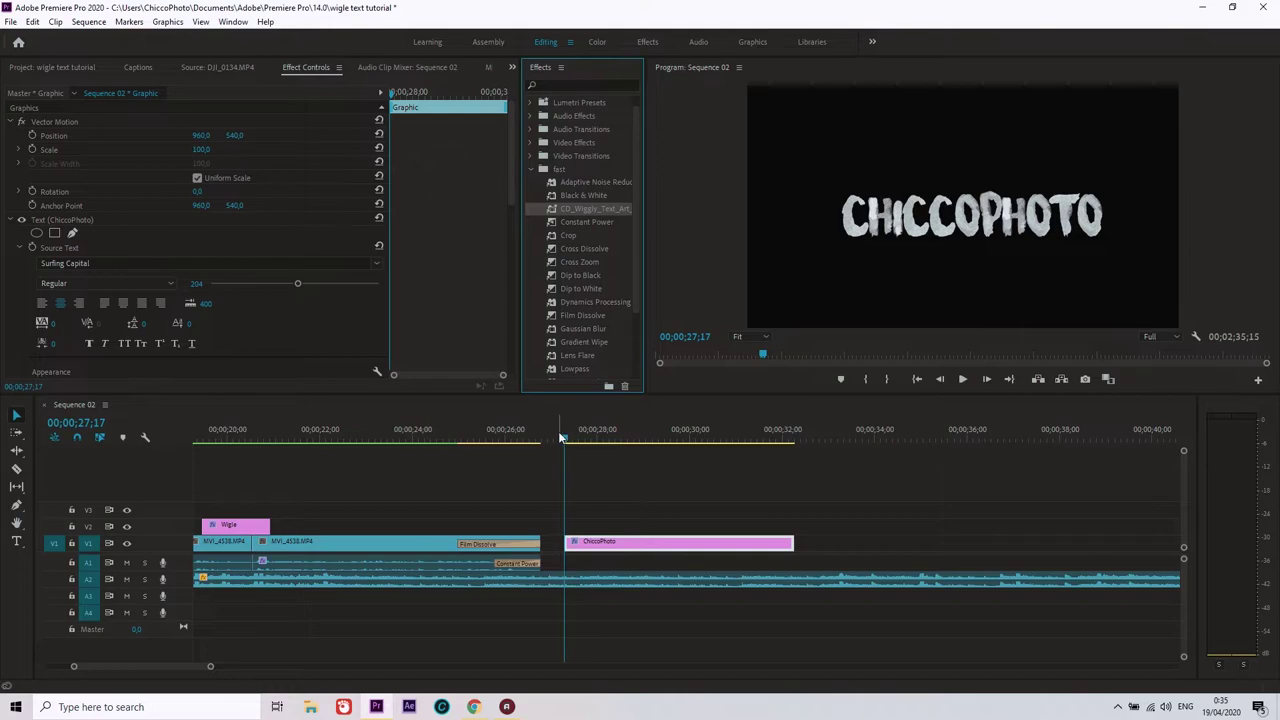
Play the sequence from just before the title, then stop and select the ChiccoPhoto clip.
{"action": "left_click_drag", "start_coordinate": [561, 437], "coordinate": [556, 442]}
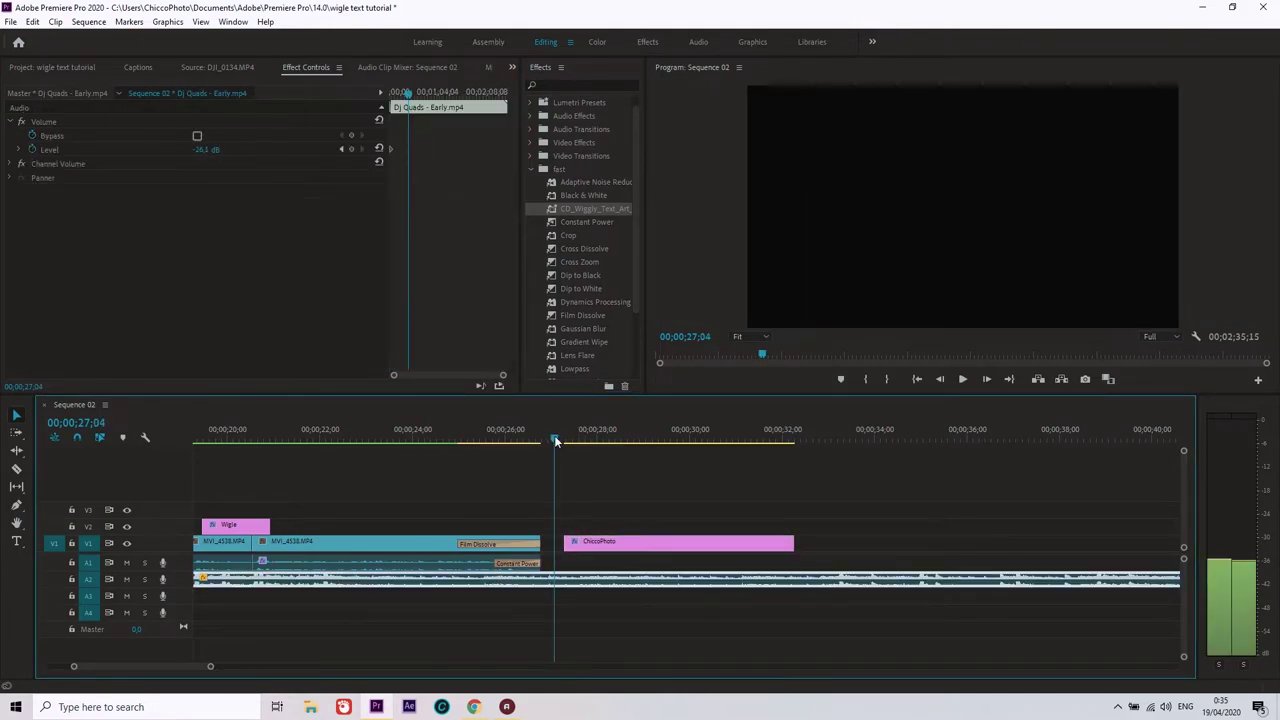
{"action": "key", "text": "space"}
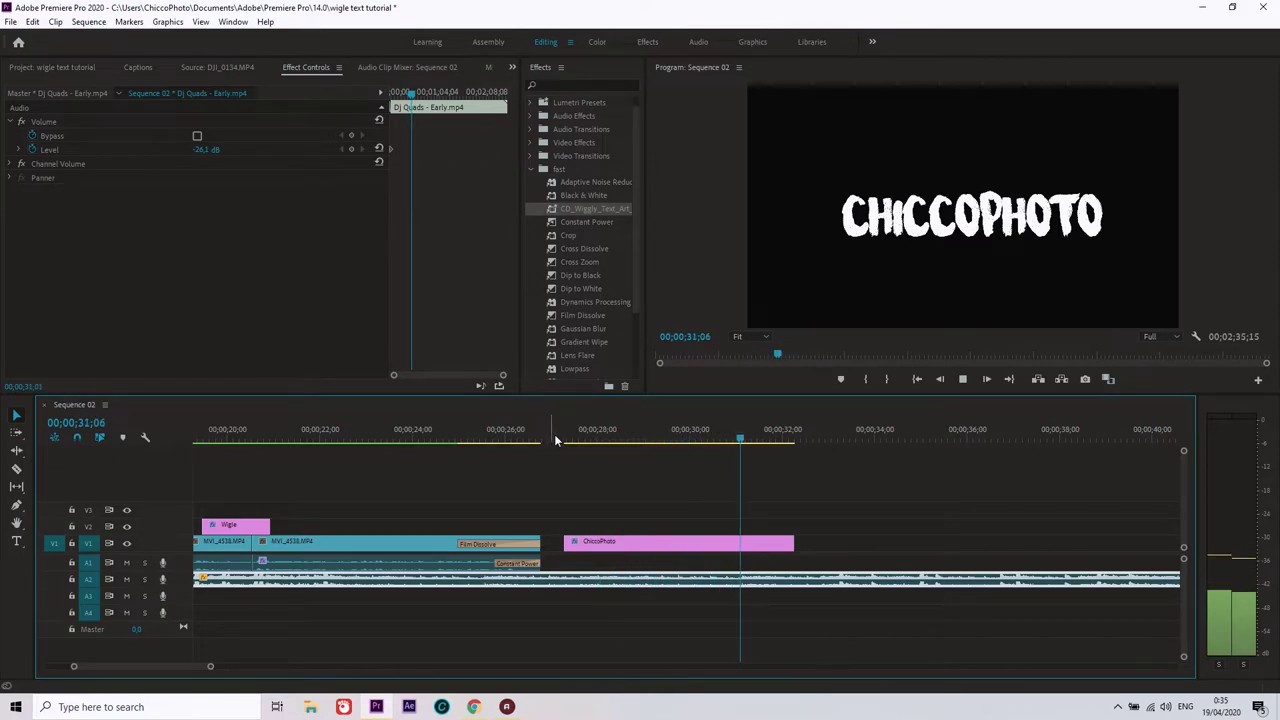
{"action": "left_click", "coordinate": [580, 440]}
{"action": "left_click", "coordinate": [580, 541]}
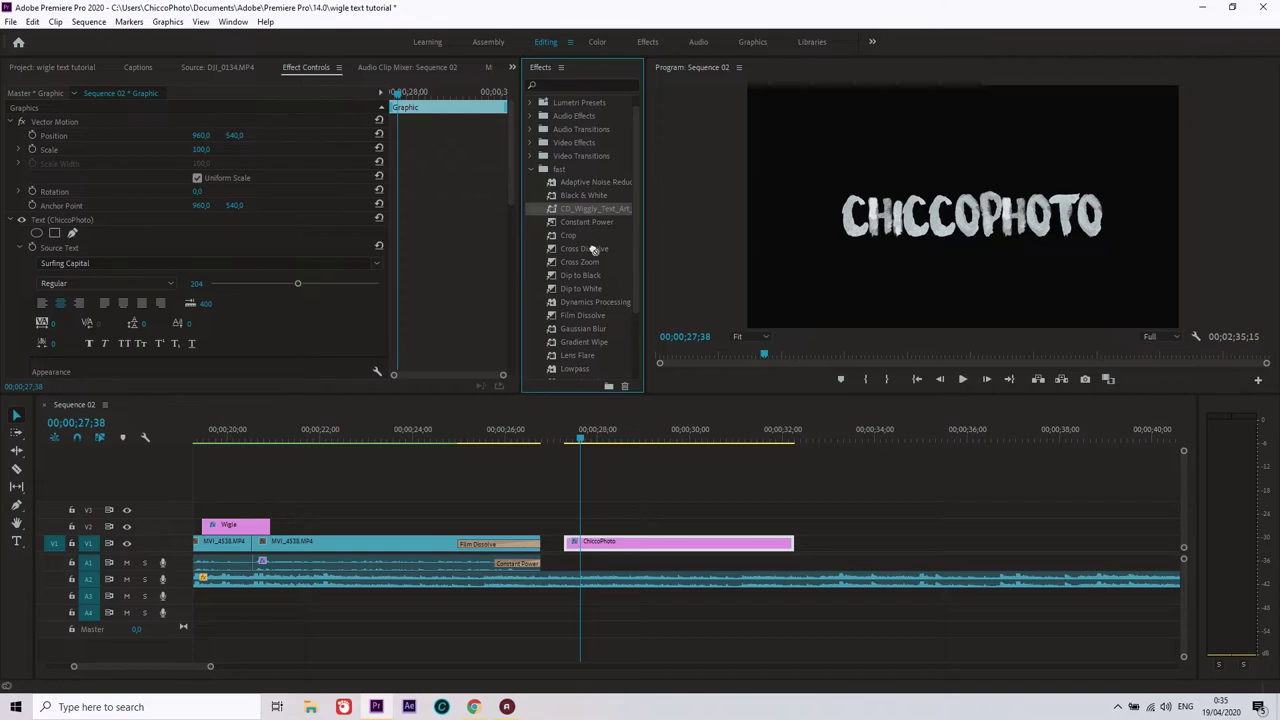
Apply CD_Wiggly_Text_Art to the ChiccoPhoto clip and preview it at 1/4 resolution.
{"action": "left_click_drag", "start_coordinate": [591, 240], "coordinate": [628, 545]}
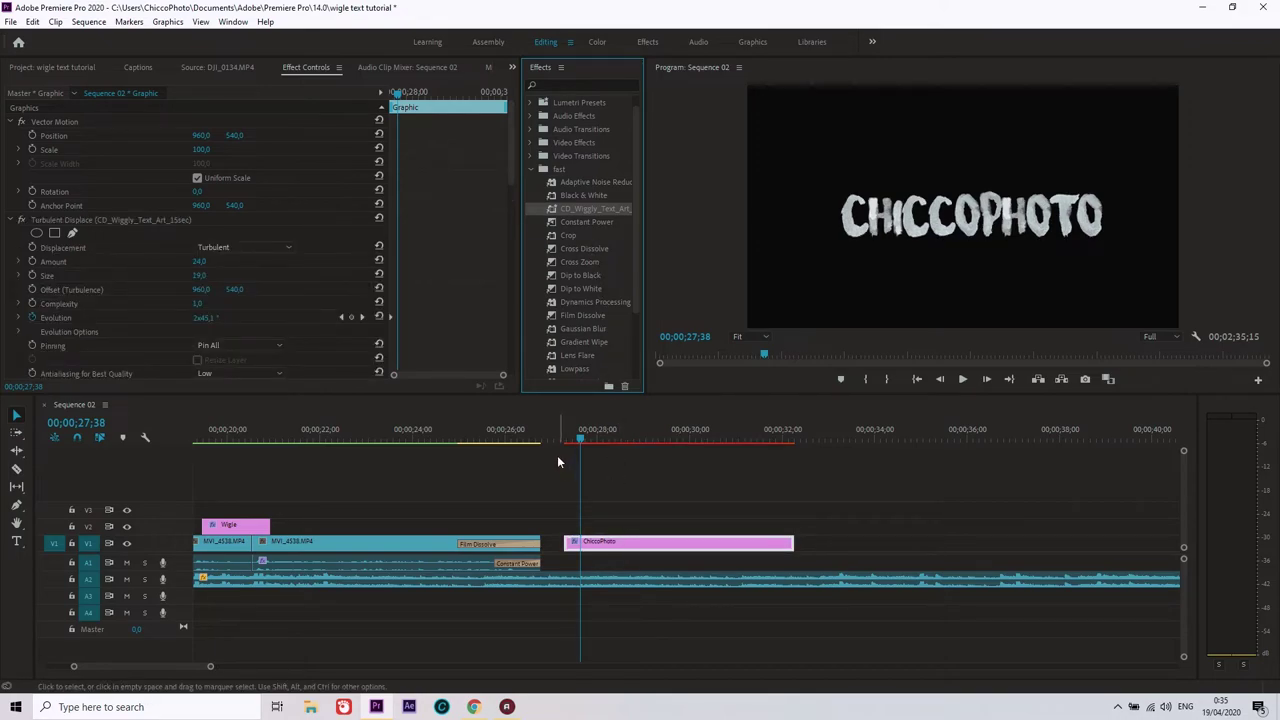
{"action": "left_click", "coordinate": [1160, 336]}
{"action": "left_click", "coordinate": [1164, 366]}
{"action": "left_click", "coordinate": [556, 434]}
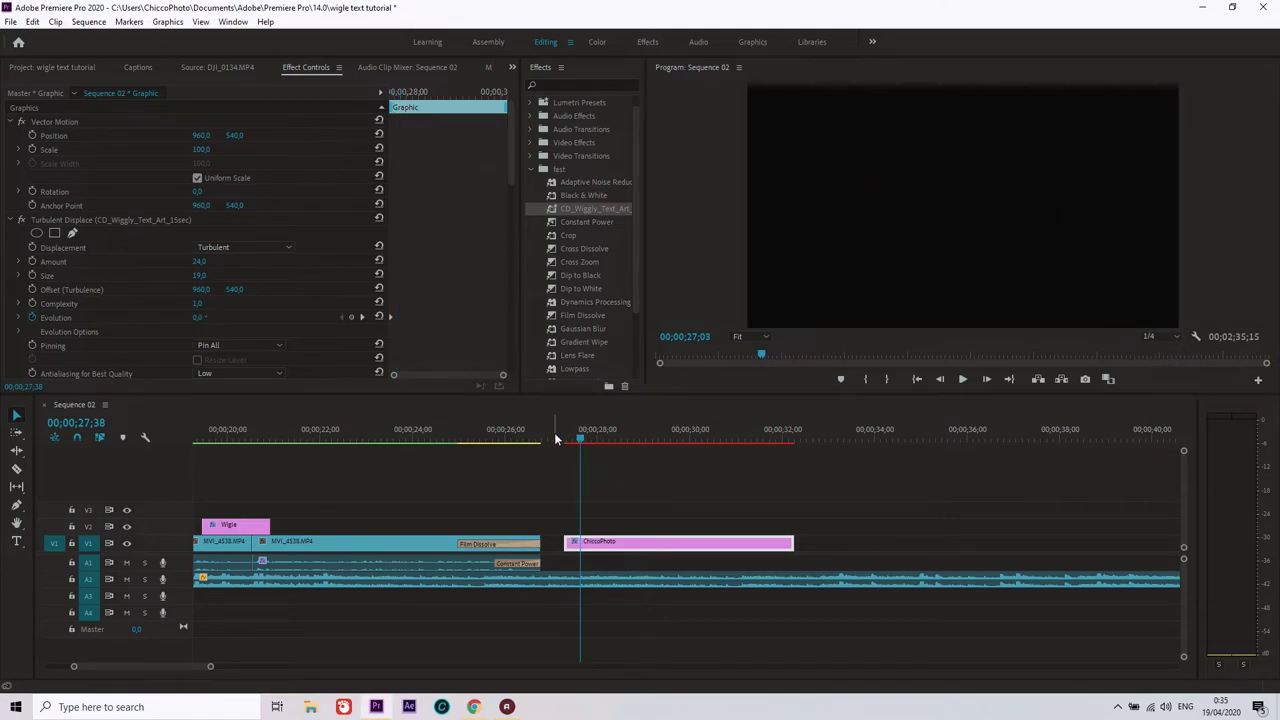
{"action": "key", "text": "space"}
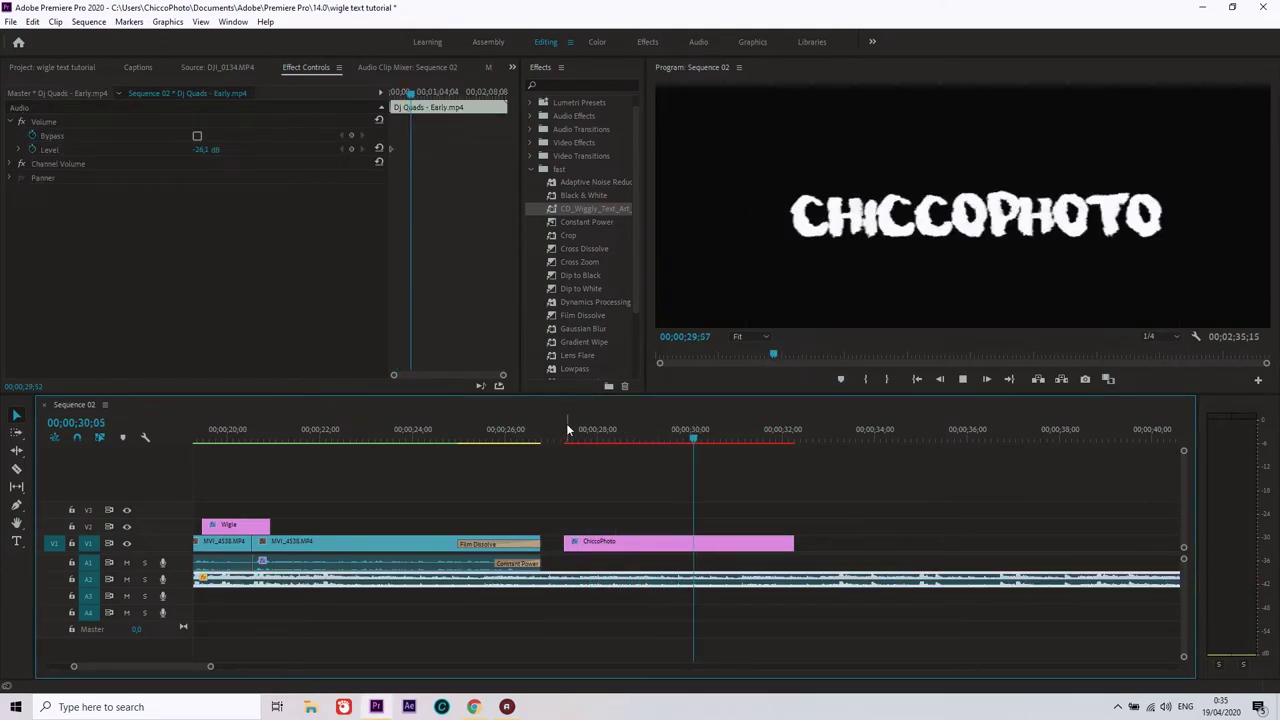
{"action": "key", "text": "space"}
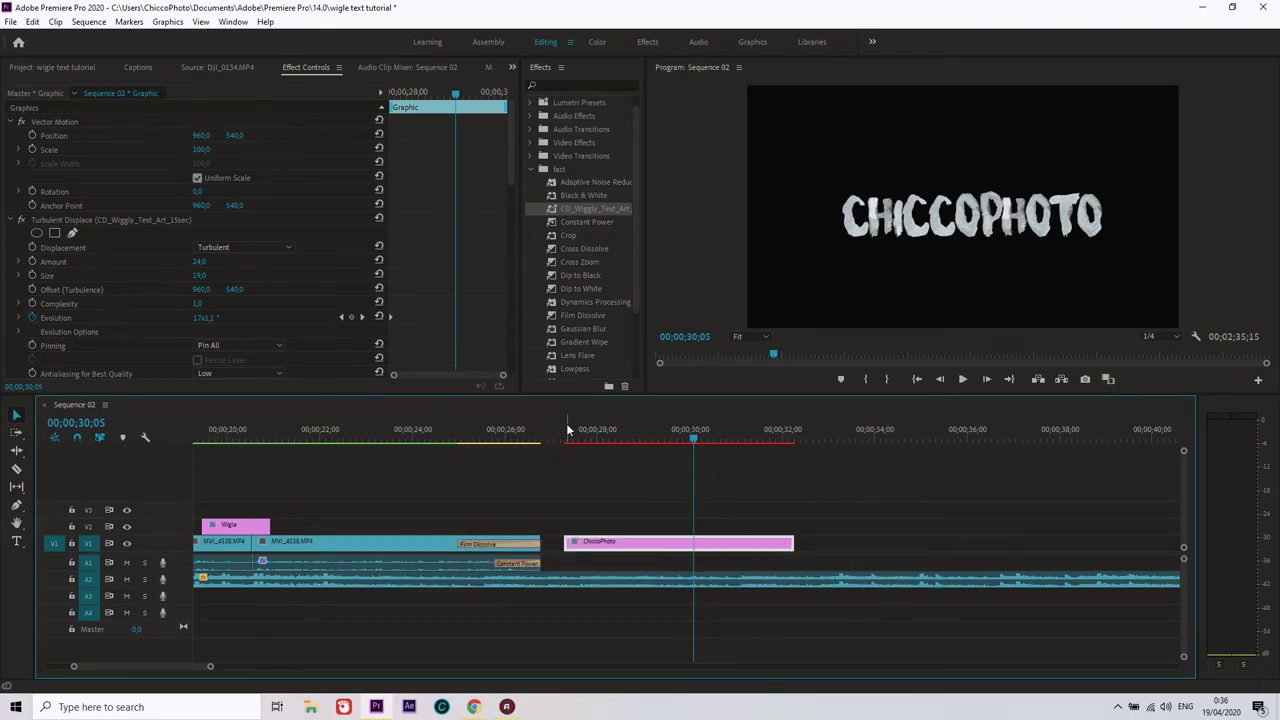
Save the project, then replay the wiggling title from its start past its end.
{"action": "left_click", "coordinate": [607, 437]}
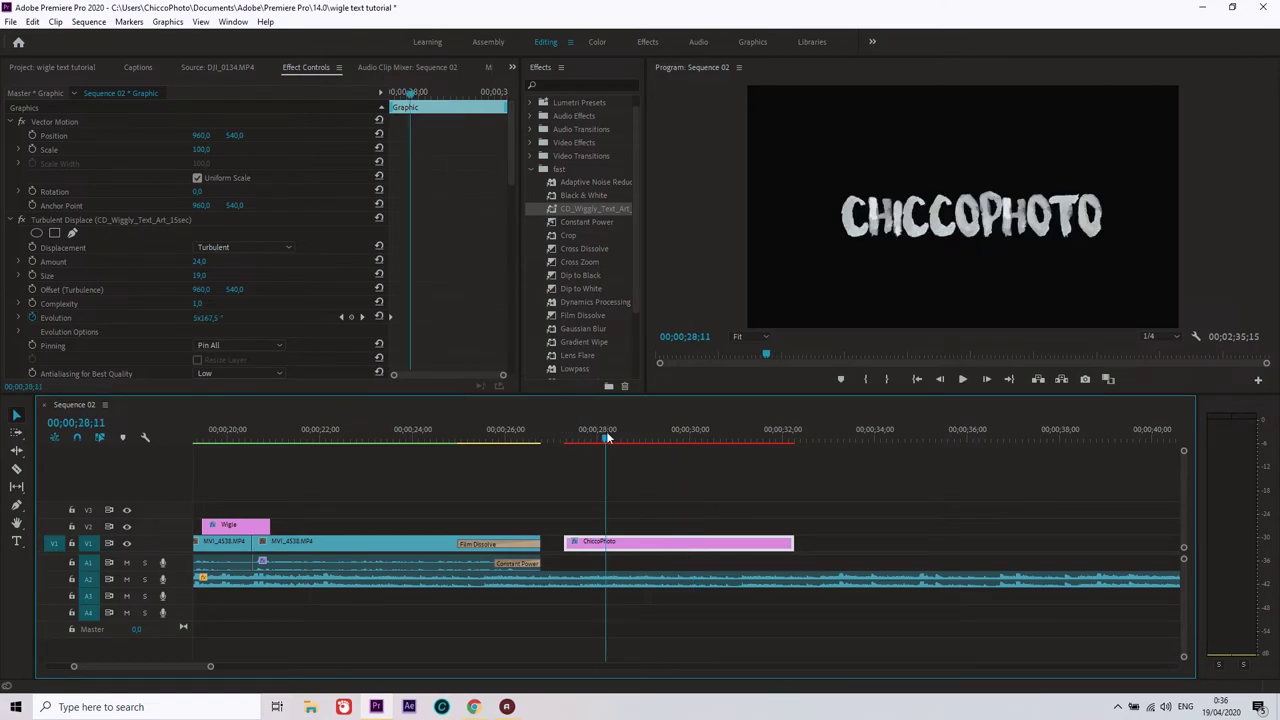
{"action": "key", "text": "ctrl+s"}
{"action": "left_click", "coordinate": [584, 440]}
{"action": "key", "text": "space"}
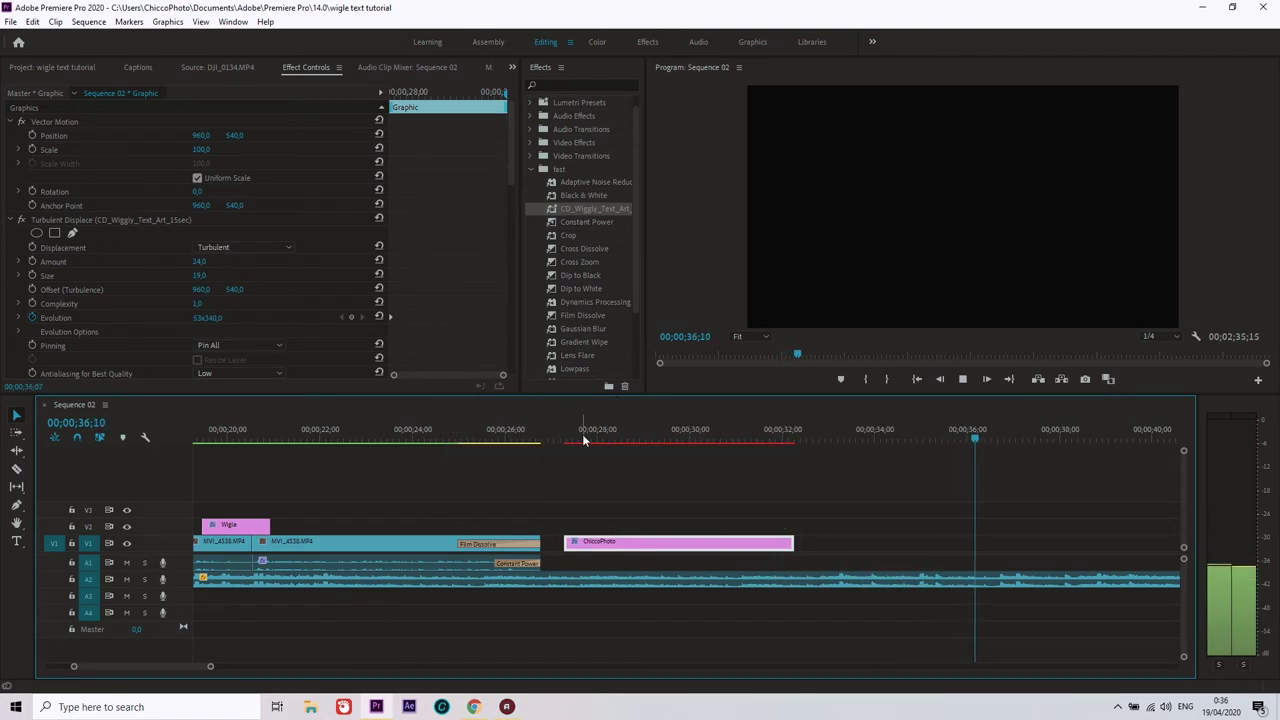
{"action": "key", "text": "space"}
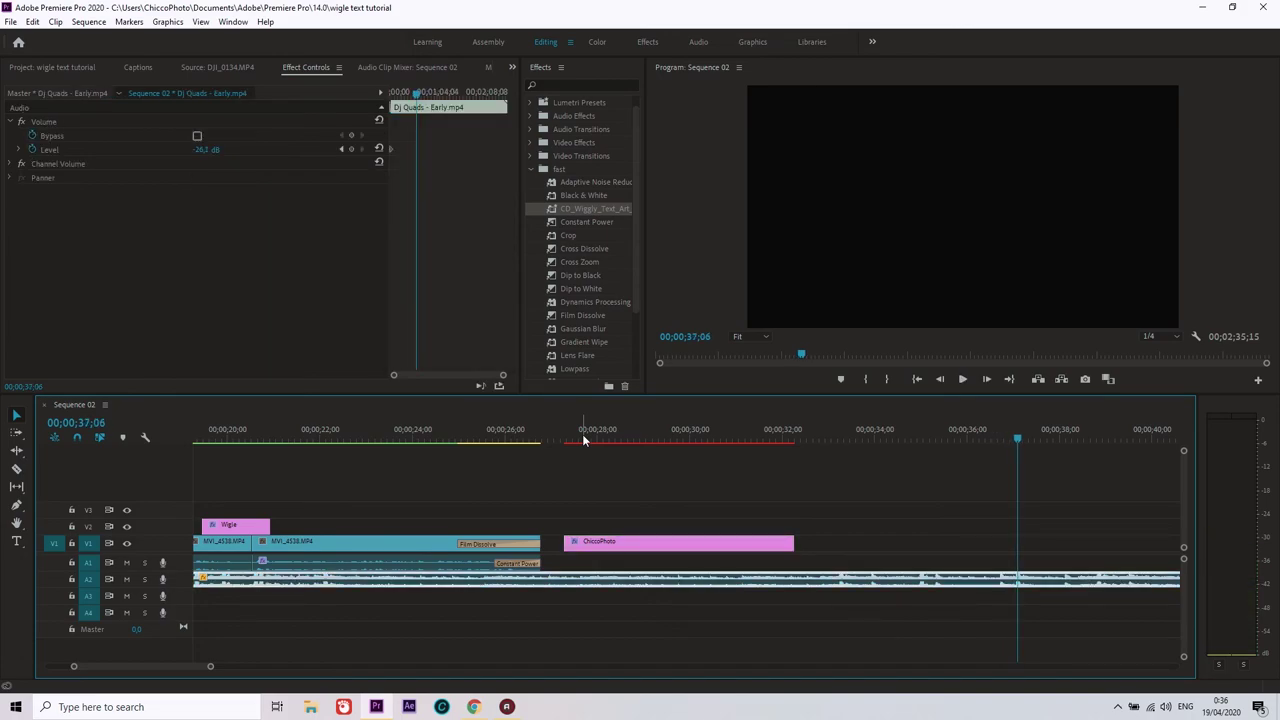